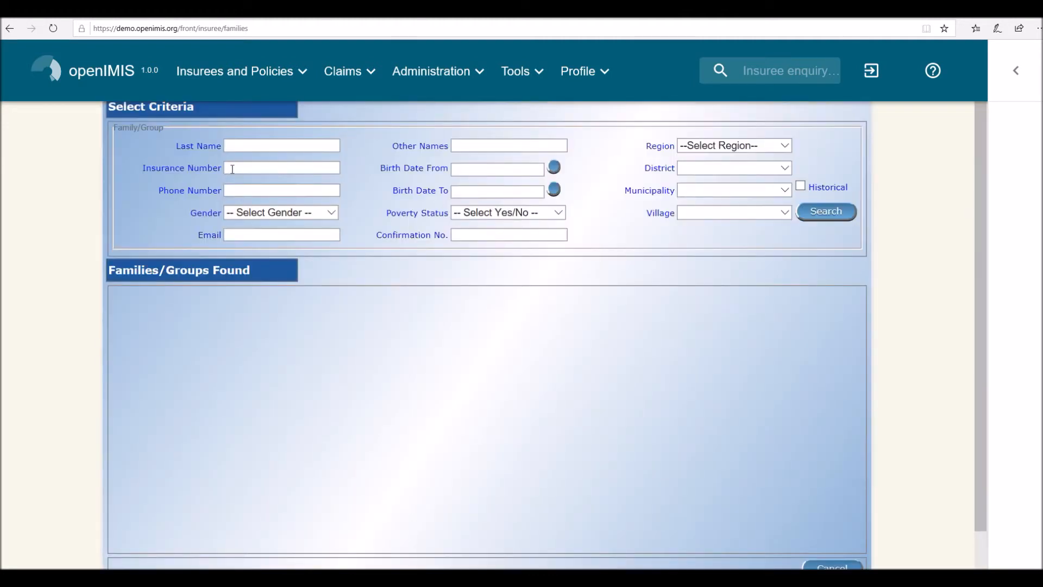
# - Search for the family by the head's insurance number and open its record
pyautogui.click(232, 169)
pyautogui.write('330033003300')
pyautogui.click(811, 213)
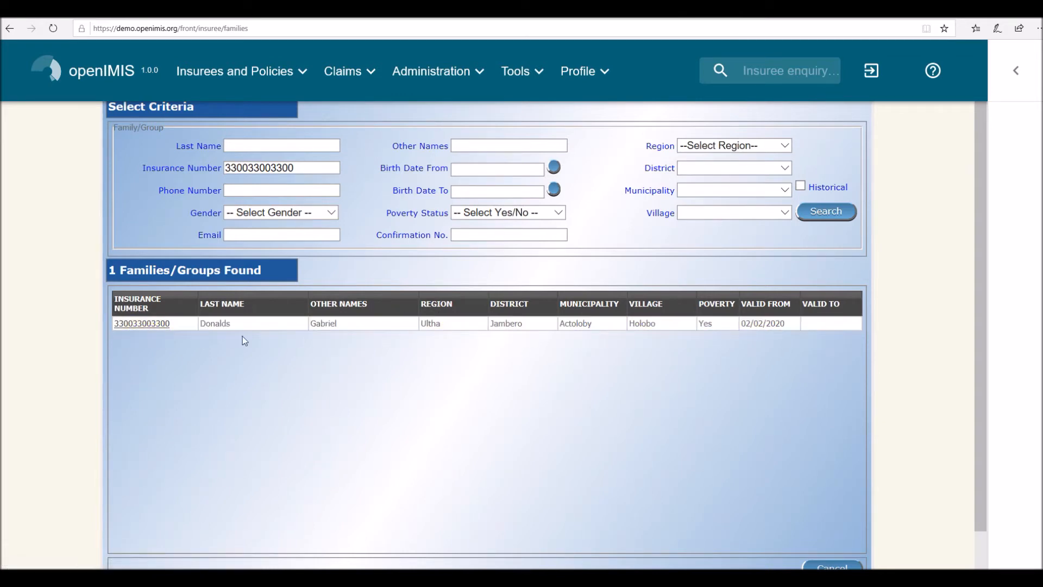
pyautogui.click(162, 325)
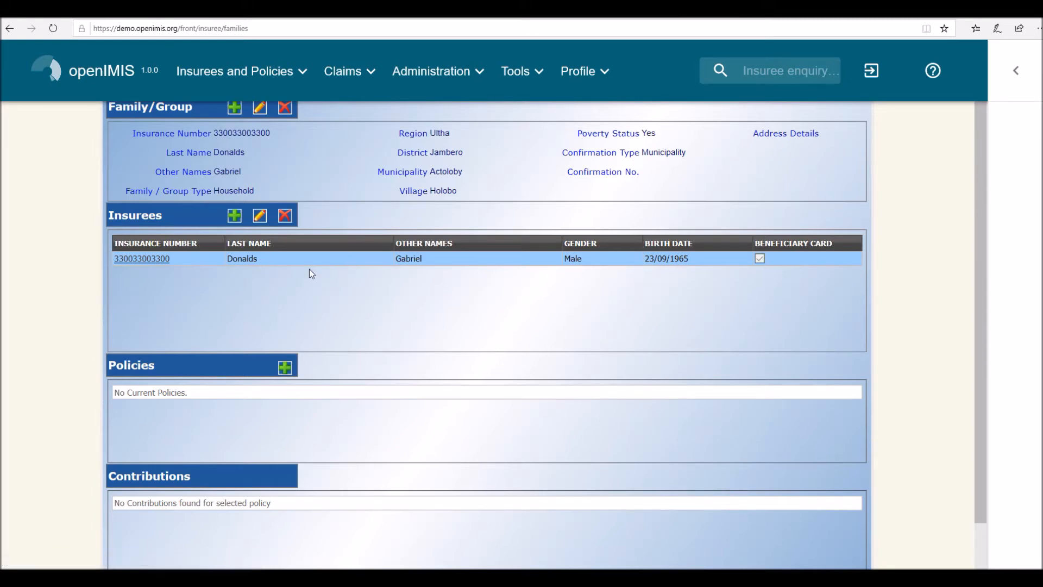
# - Start a new insuree in the family with relationship Spouse and enter the insurance number
pyautogui.click(235, 216)
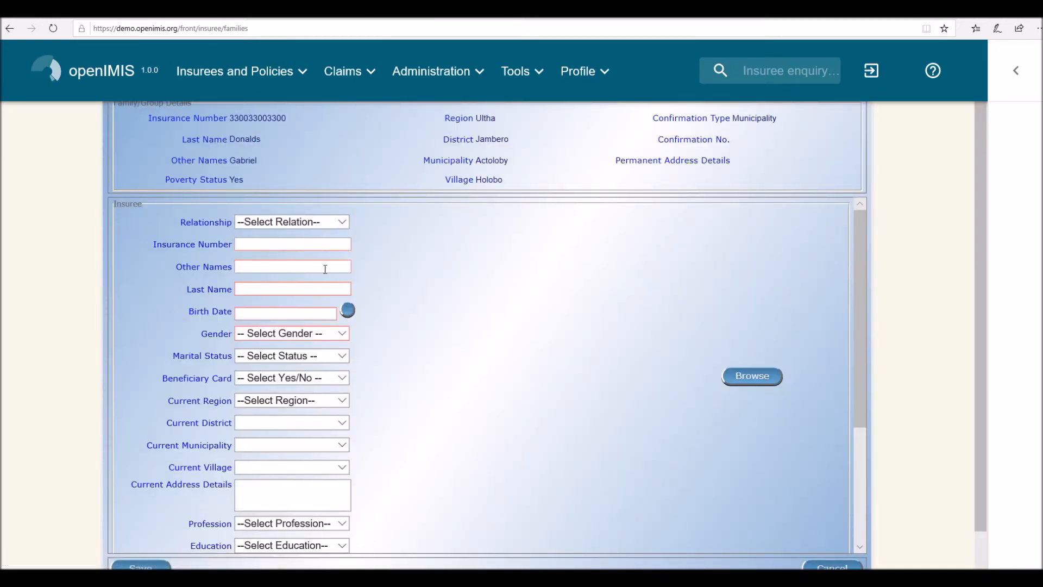
pyautogui.click(343, 223)
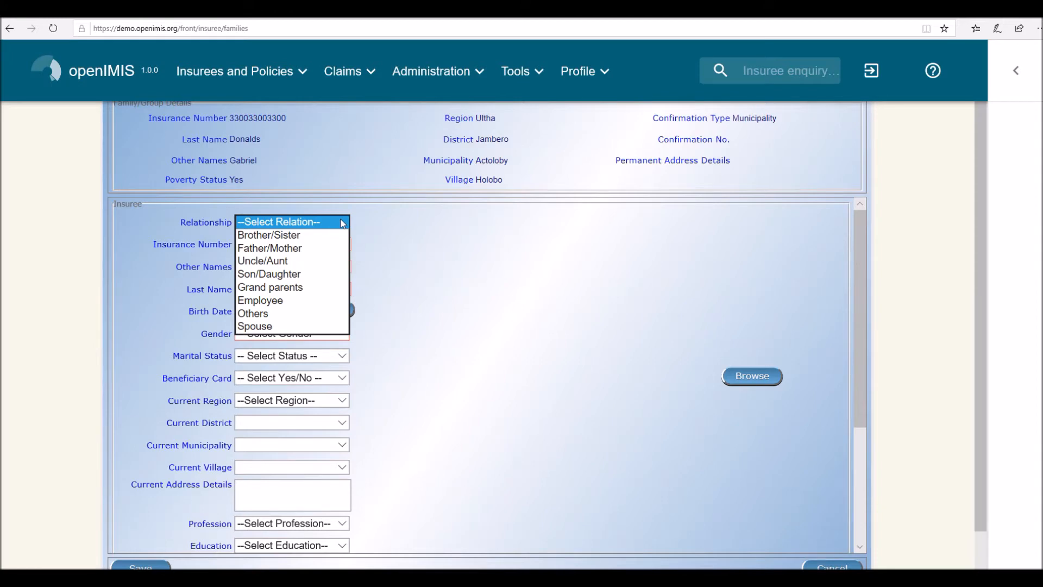
pyautogui.click(290, 328)
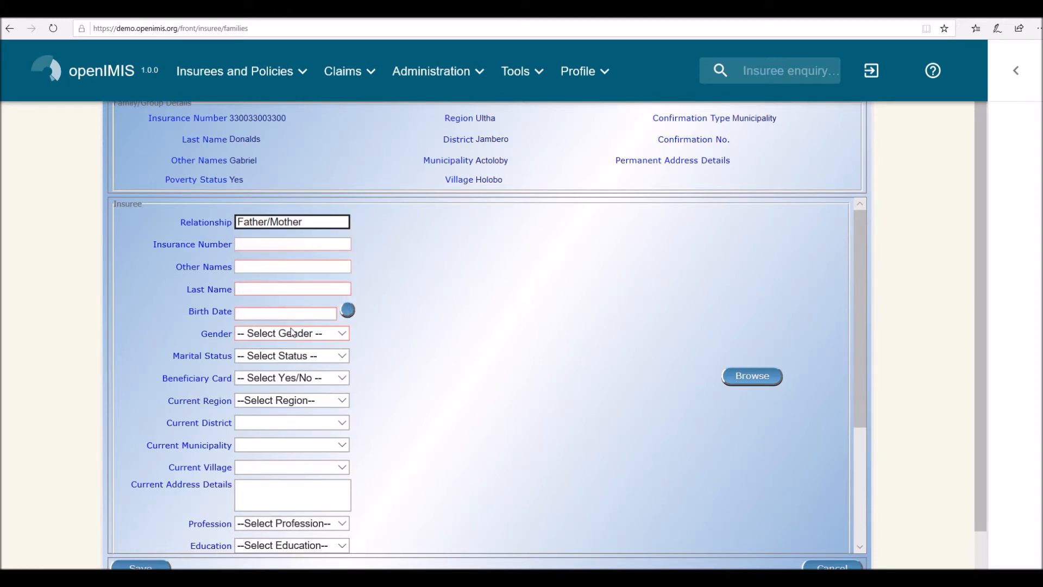
pyautogui.click(275, 245)
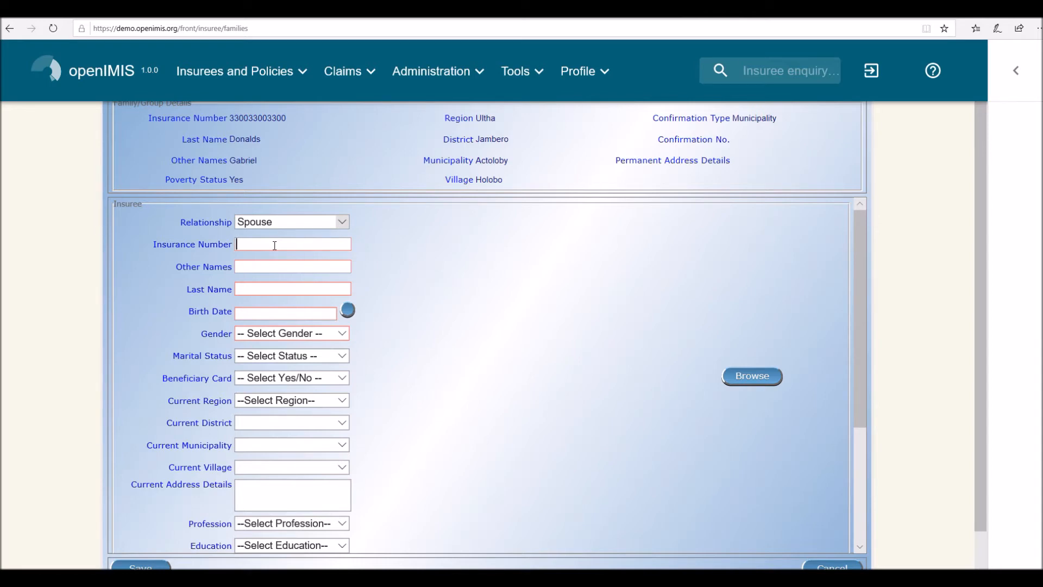
pyautogui.write('330033003300')
# - Enter the spouse's other names and last name
pyautogui.click(276, 267)
pyautogui.click(272, 287)
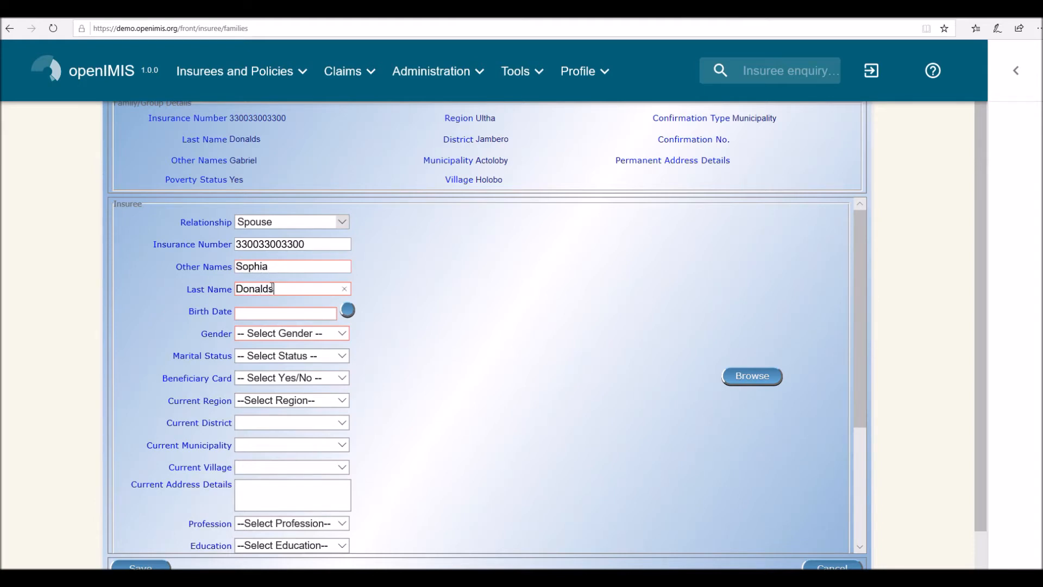
# - Enter the spouse's birth date
pyautogui.click(248, 314)
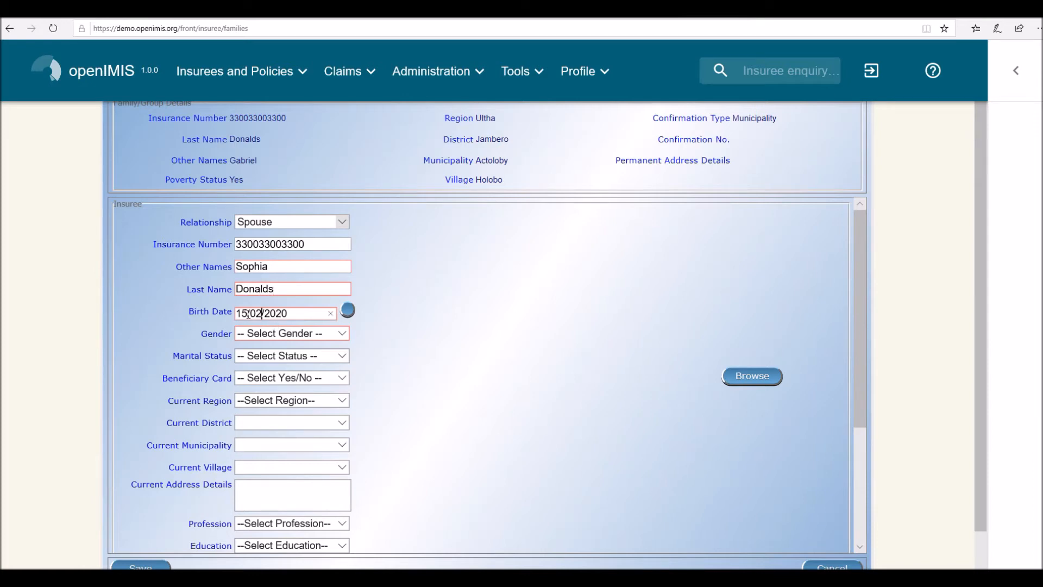
pyautogui.write('01')
pyautogui.press('BackSpace')
pyautogui.press('BackSpace')
pyautogui.press('BackSpace')
pyautogui.press('BackSpace')
pyautogui.write('1972')
# - Set the spouse's gender to Female, marital status to Married and beneficiary card to Yes
pyautogui.click(342, 333)
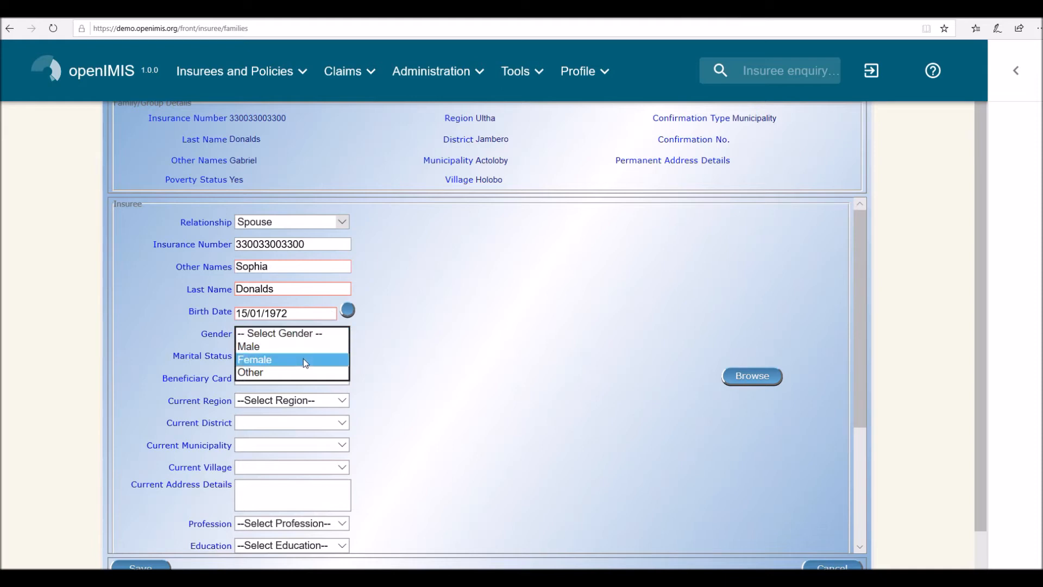
pyautogui.click(298, 359)
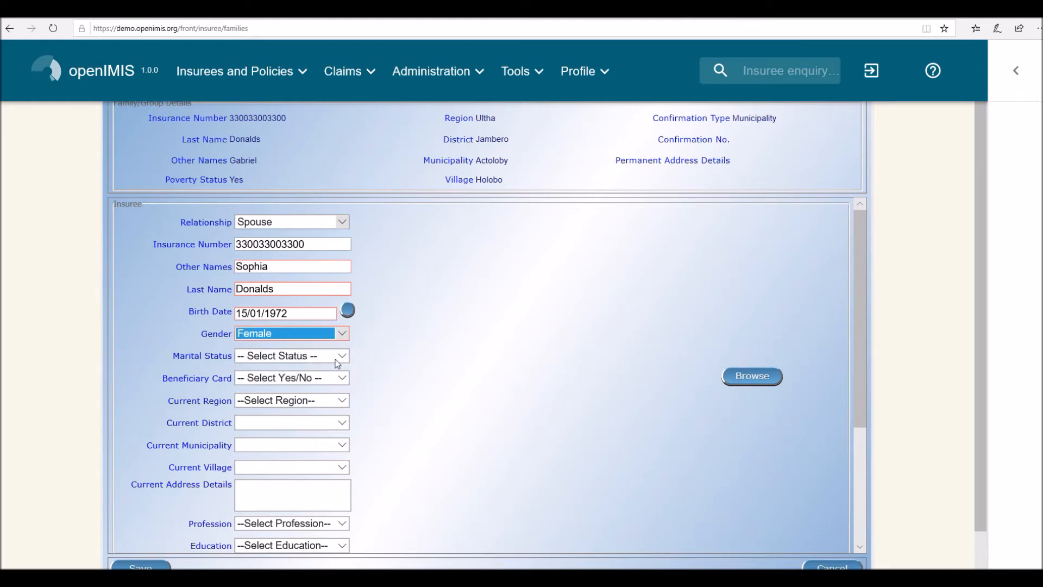
pyautogui.click(343, 355)
pyautogui.click(319, 369)
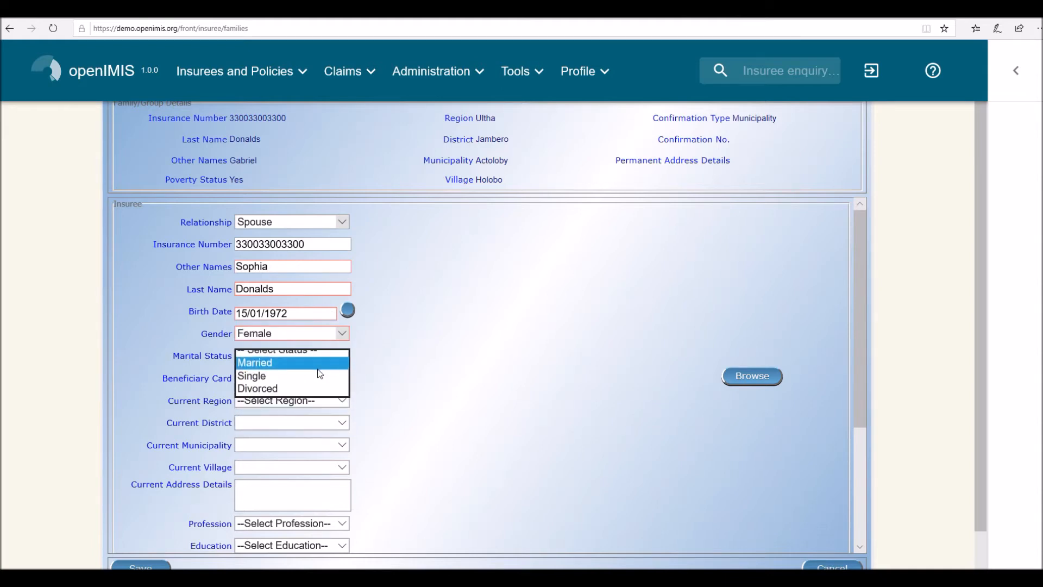
pyautogui.click(344, 379)
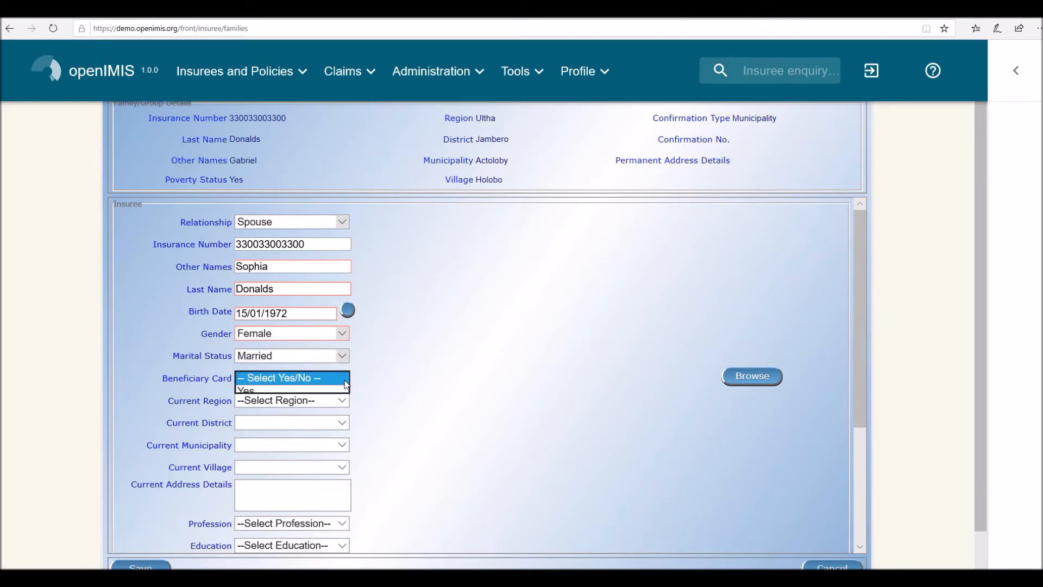
pyautogui.click(312, 392)
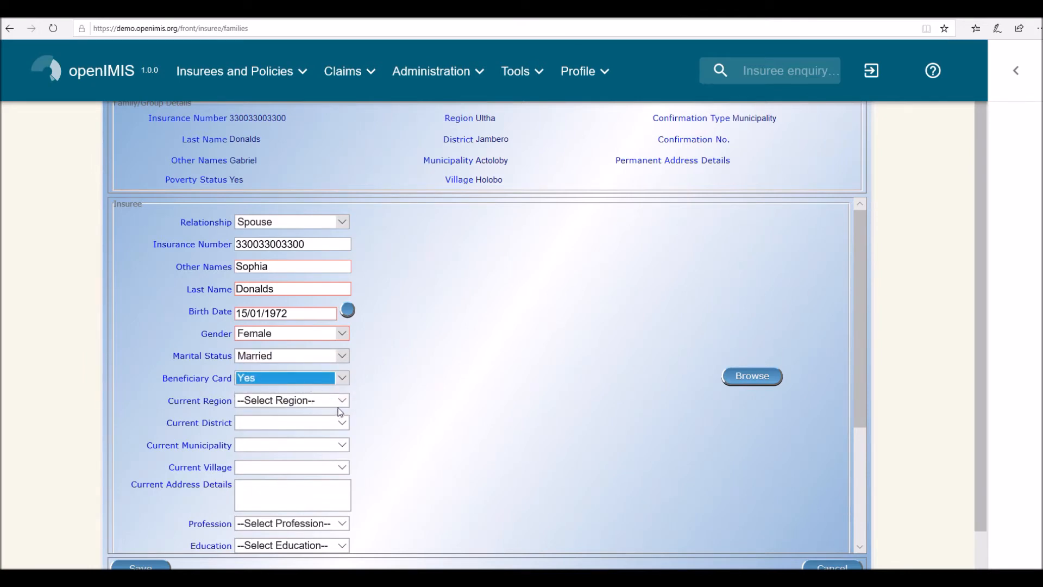
# - Set the spouse's current location to region Ultha, district Jambero, municipality Actoloby and village Holobo
pyautogui.click(341, 402)
pyautogui.click(315, 413)
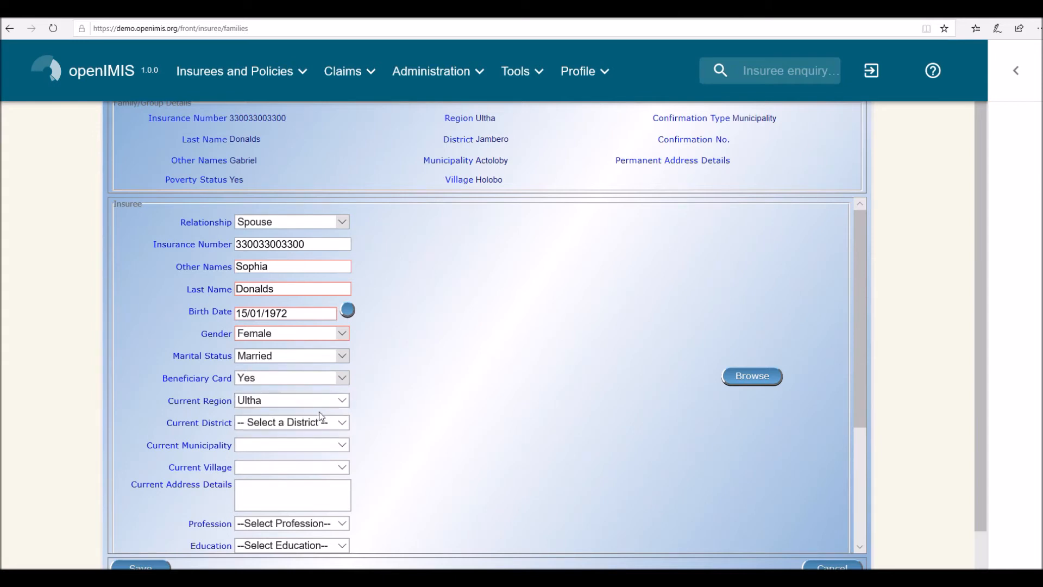
pyautogui.click(340, 424)
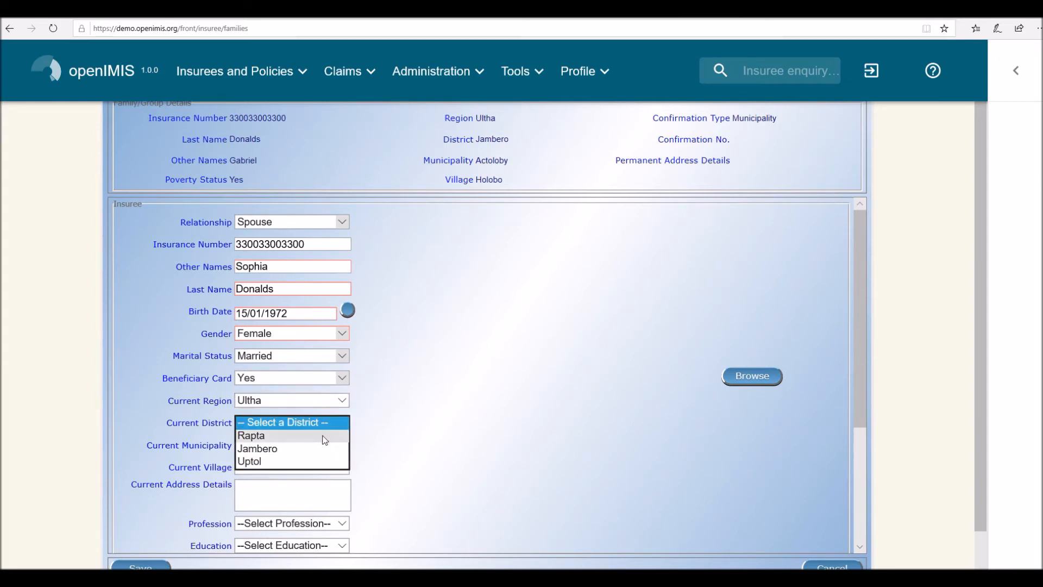
pyautogui.click(317, 446)
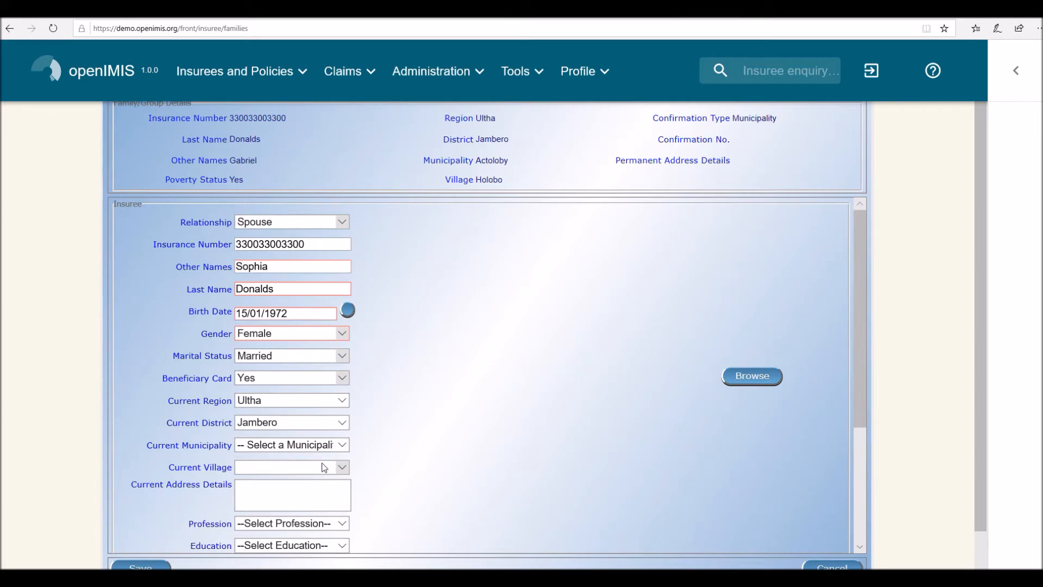
pyautogui.click(340, 445)
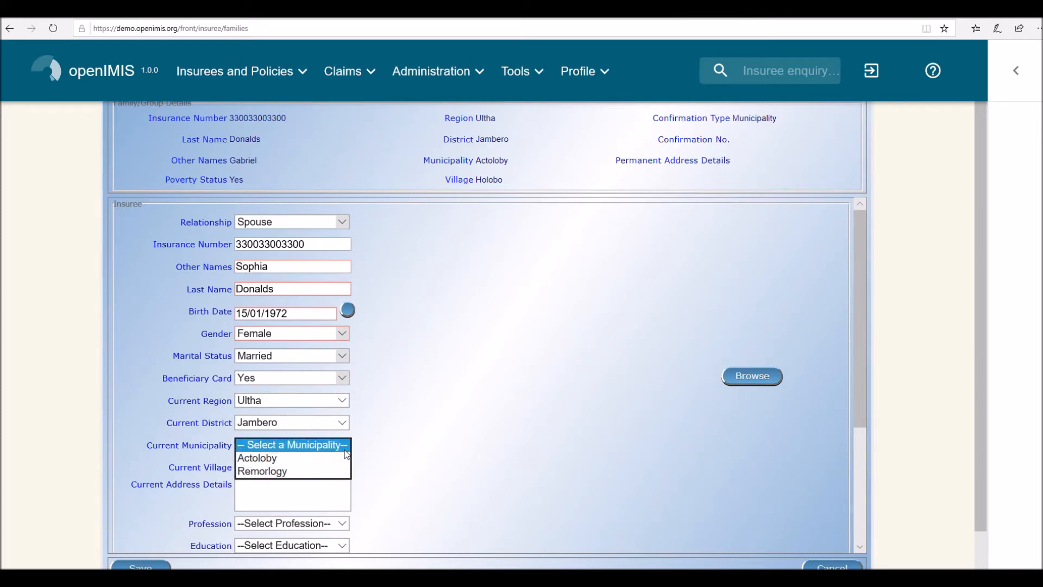
pyautogui.click(315, 457)
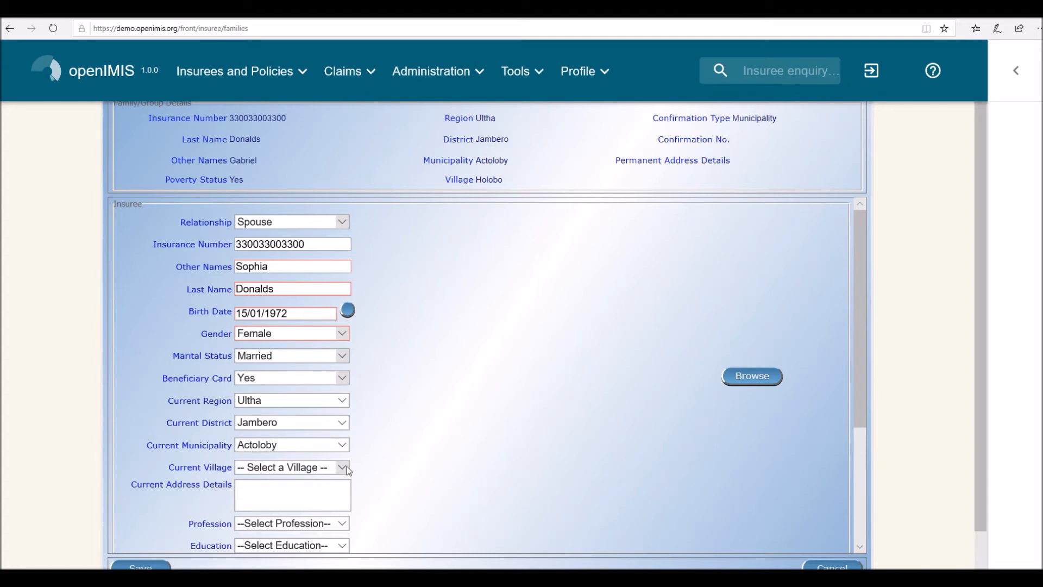
pyautogui.click(341, 467)
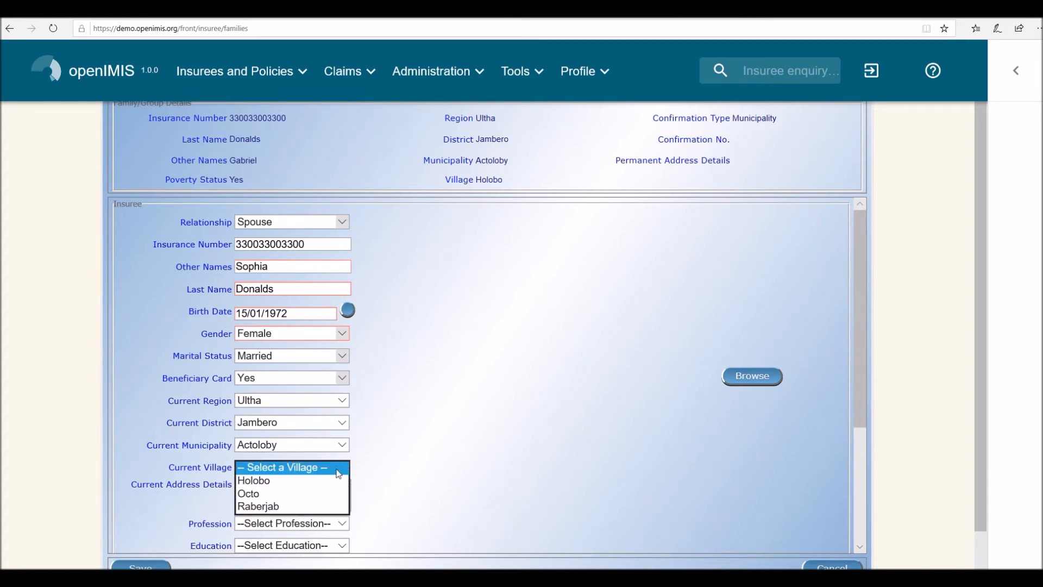
pyautogui.click(285, 481)
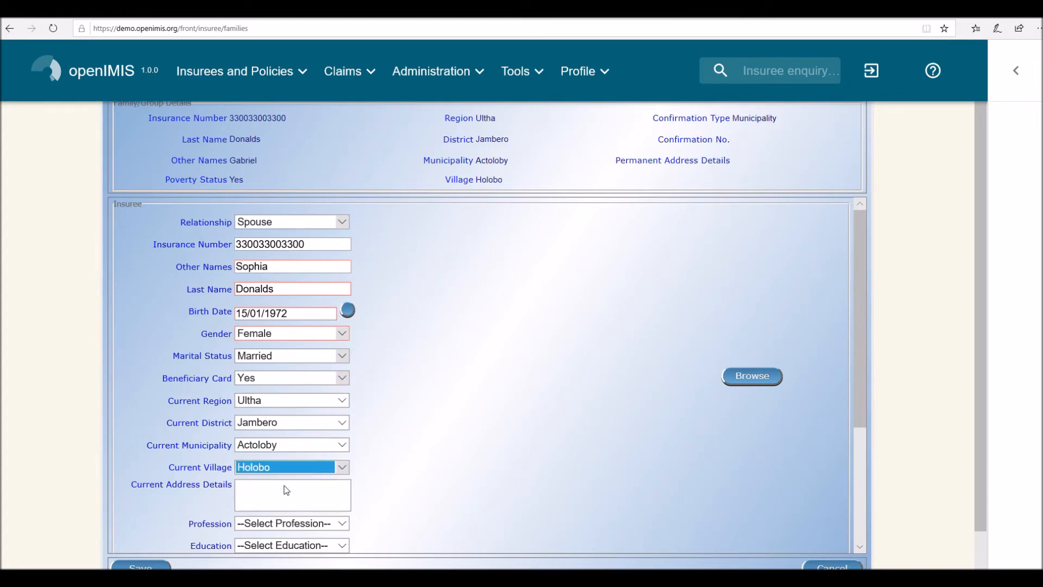
# - Set the spouse's profession to Housewife and education to Secondary school
pyautogui.scroll(-2, 287, 490)
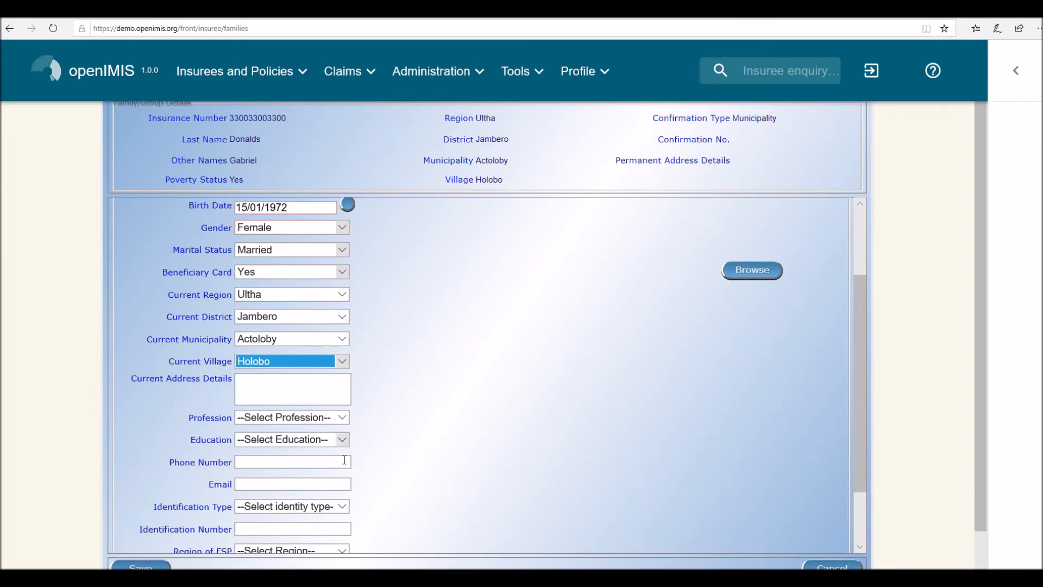
pyautogui.click(342, 420)
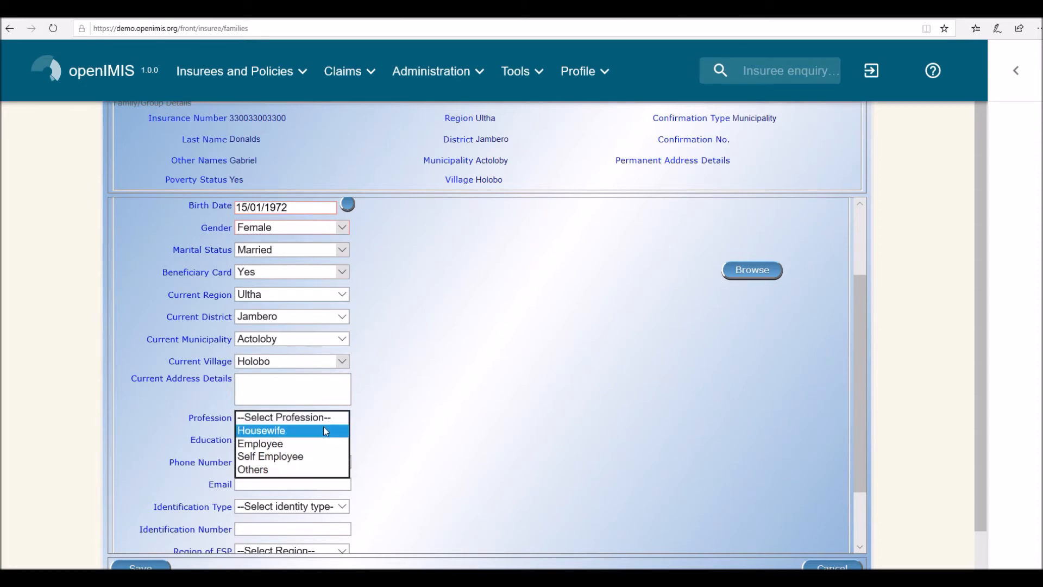
pyautogui.click(324, 428)
pyautogui.click(343, 441)
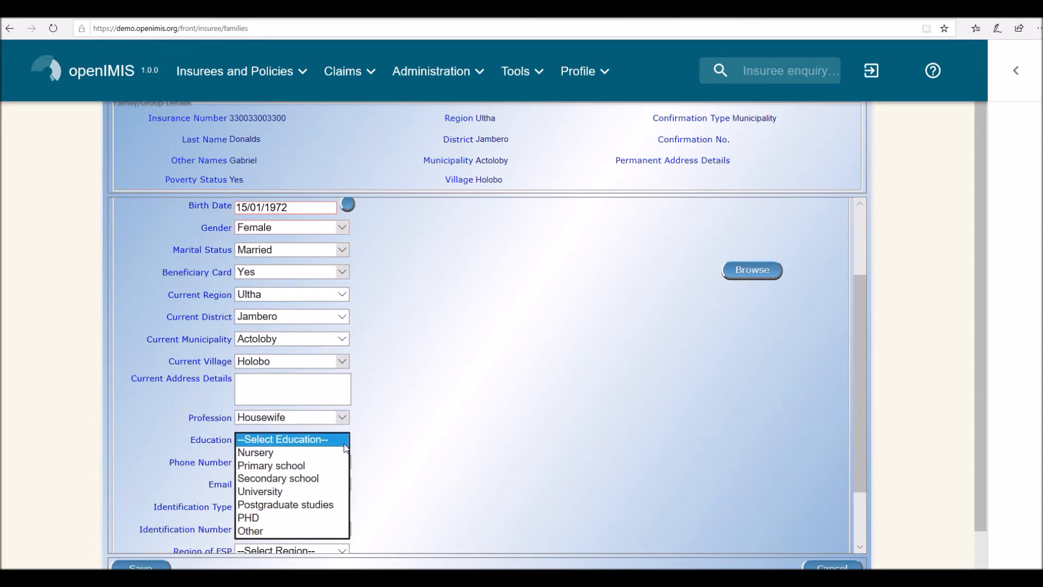
pyautogui.click(308, 479)
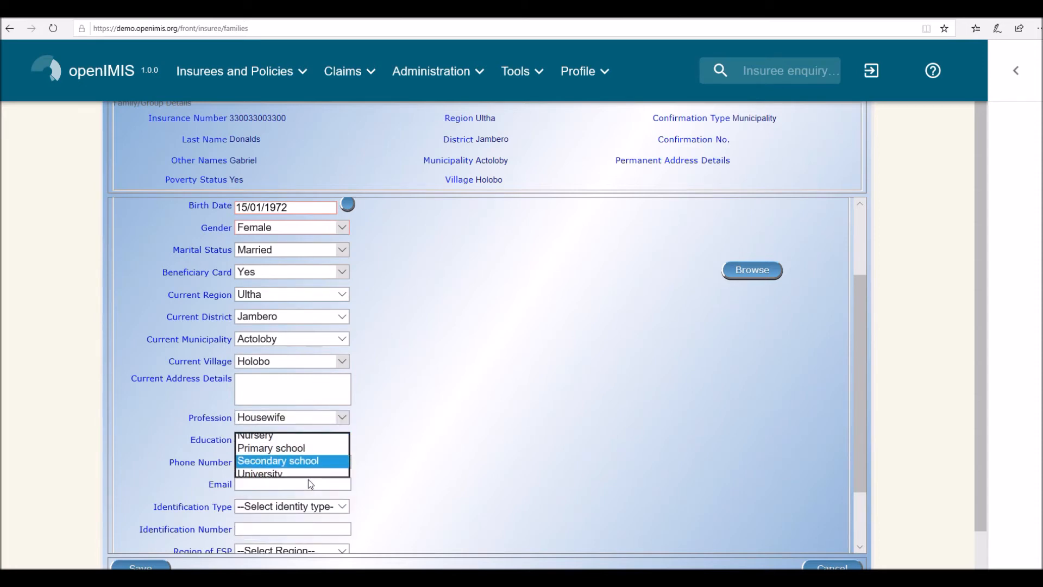
# - Try to save the spouse's insuree record
pyautogui.scroll(-1, 308, 496)
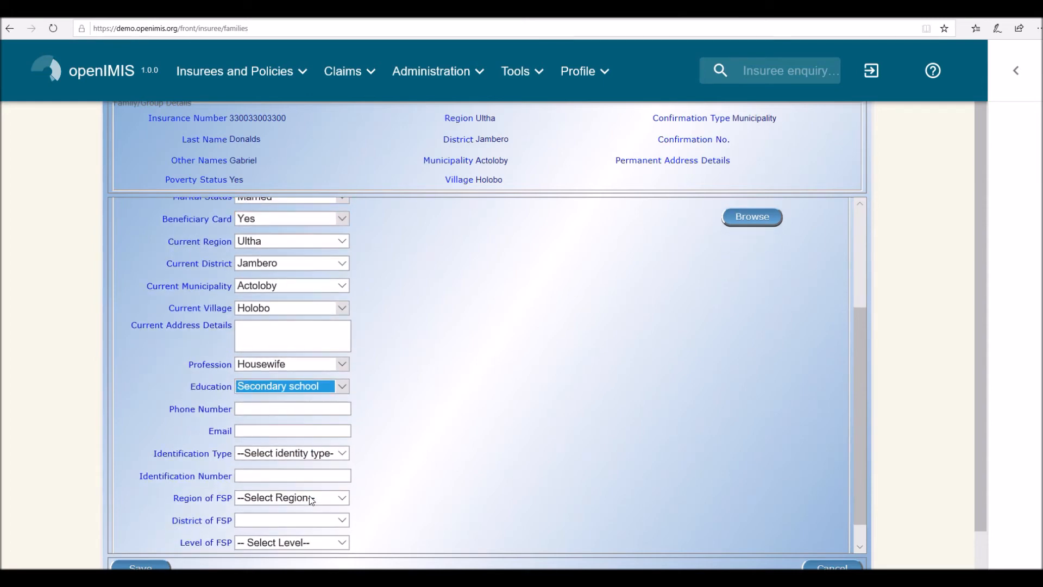
pyautogui.scroll(-2, 310, 498)
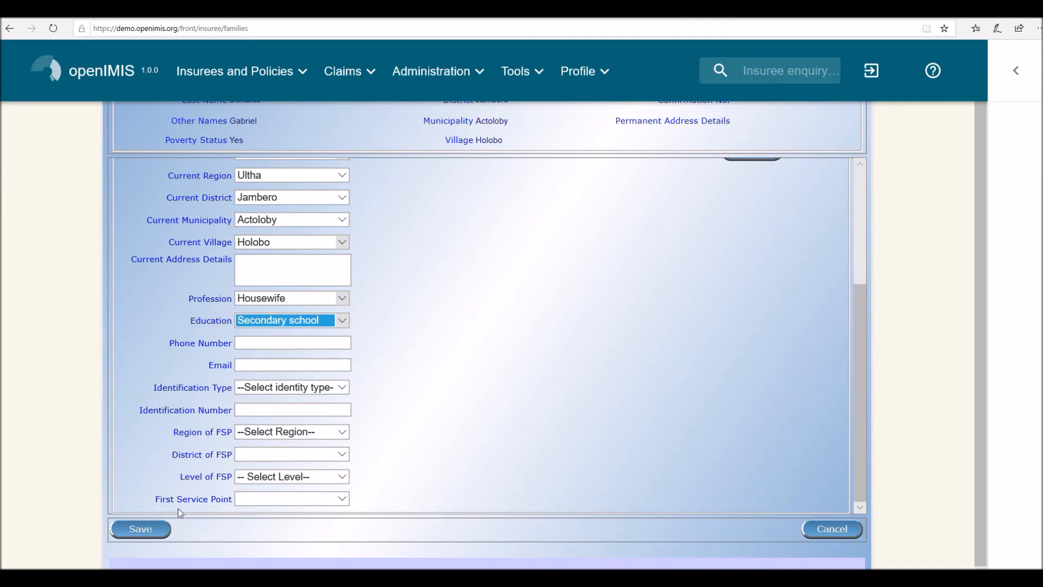
pyautogui.click(157, 537)
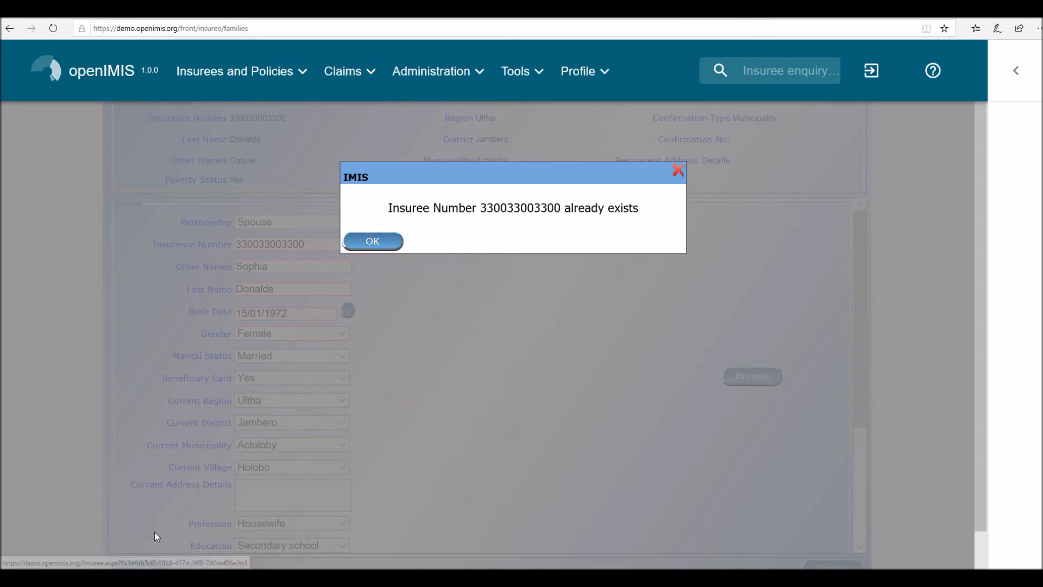
pyautogui.press('Return')
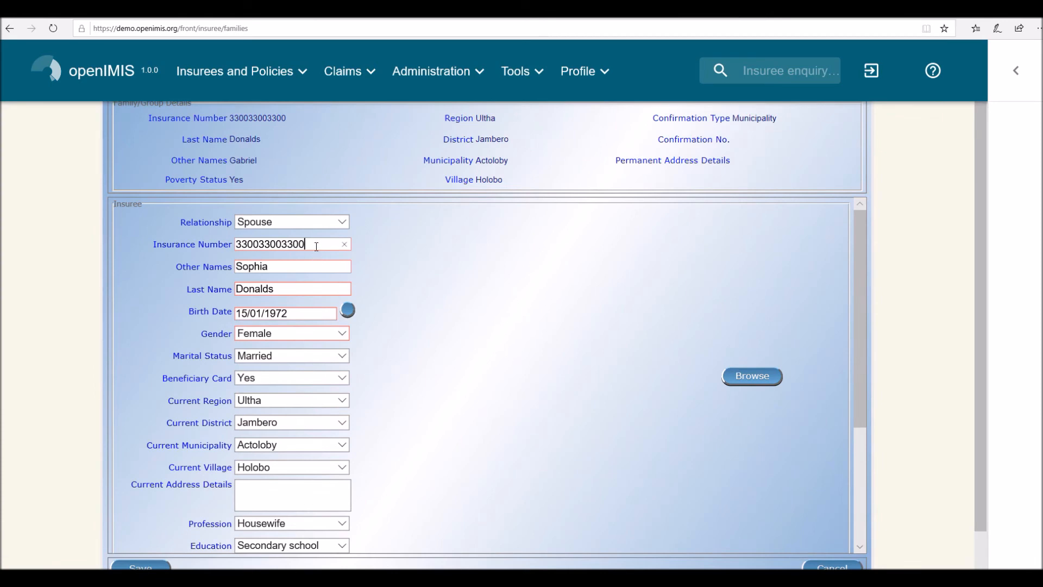
# - Replace the last digit of the spouse's insurance number with 1 and save the insuree record
pyautogui.press('BackSpace')
pyautogui.write('1')
pyautogui.scroll(-3, 301, 286)
pyautogui.scroll(3, 298, 303)
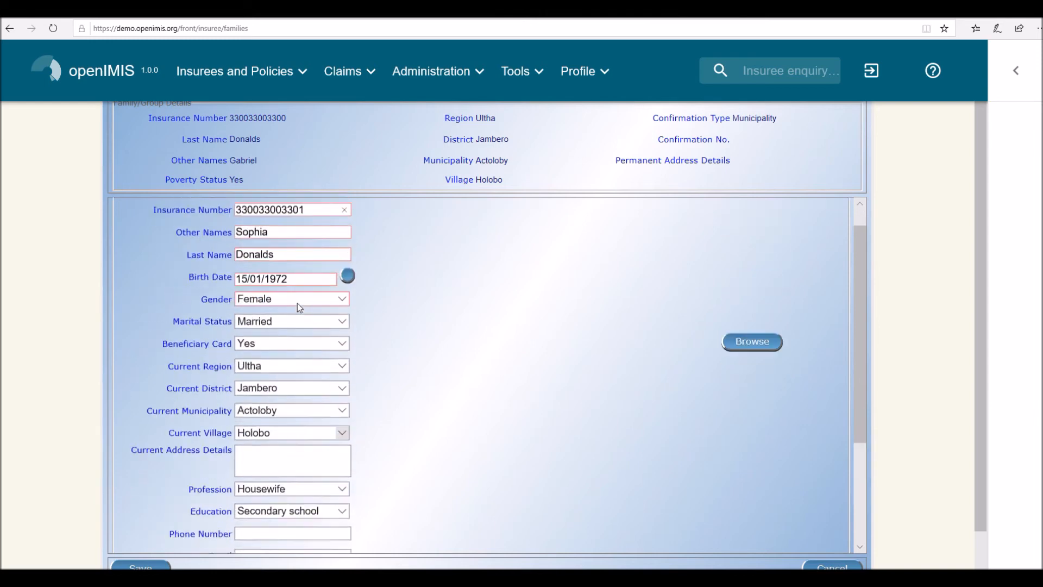
pyautogui.scroll(-4, 165, 484)
pyautogui.scroll(-1, 184, 467)
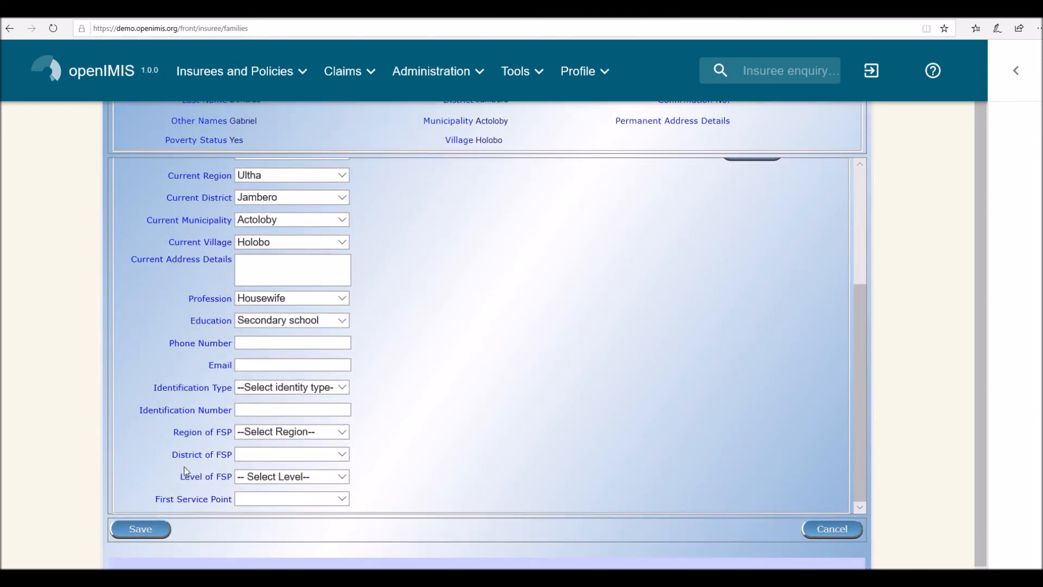
pyautogui.click(151, 527)
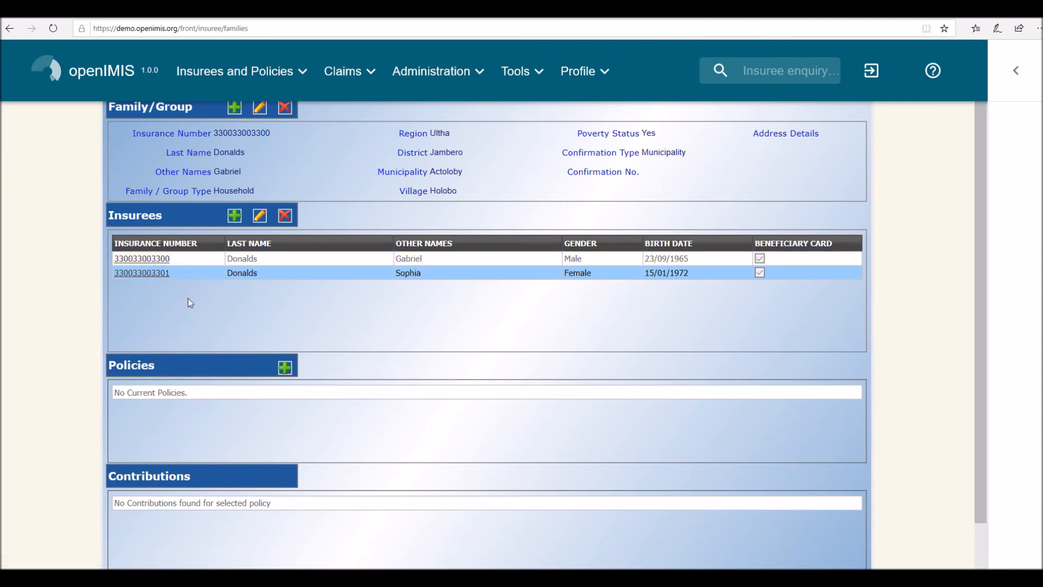
# - Start another insuree in the family with relationship Son/Daughter and enter the insurance number
pyautogui.click(234, 216)
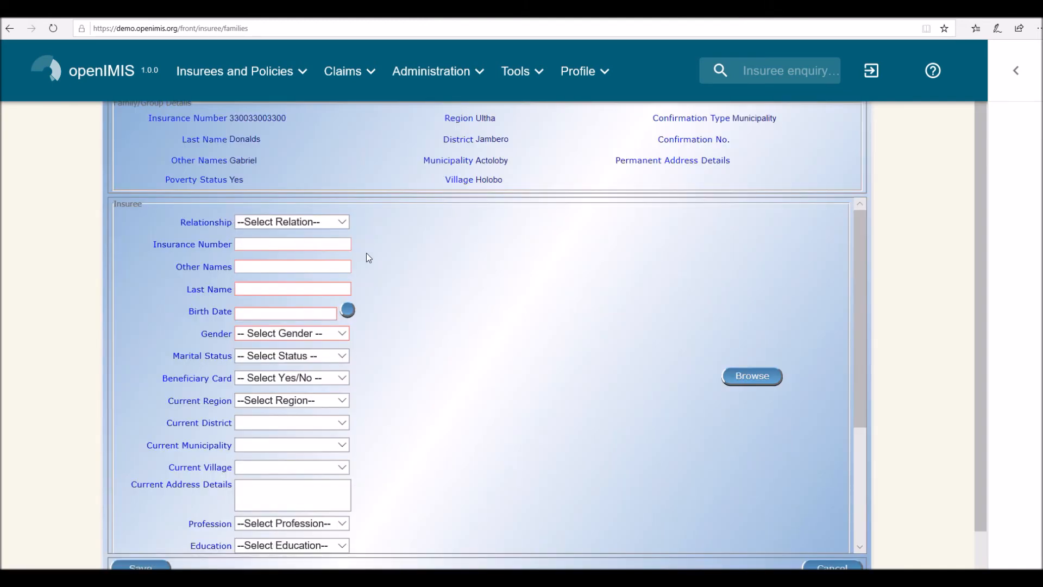
pyautogui.click(344, 224)
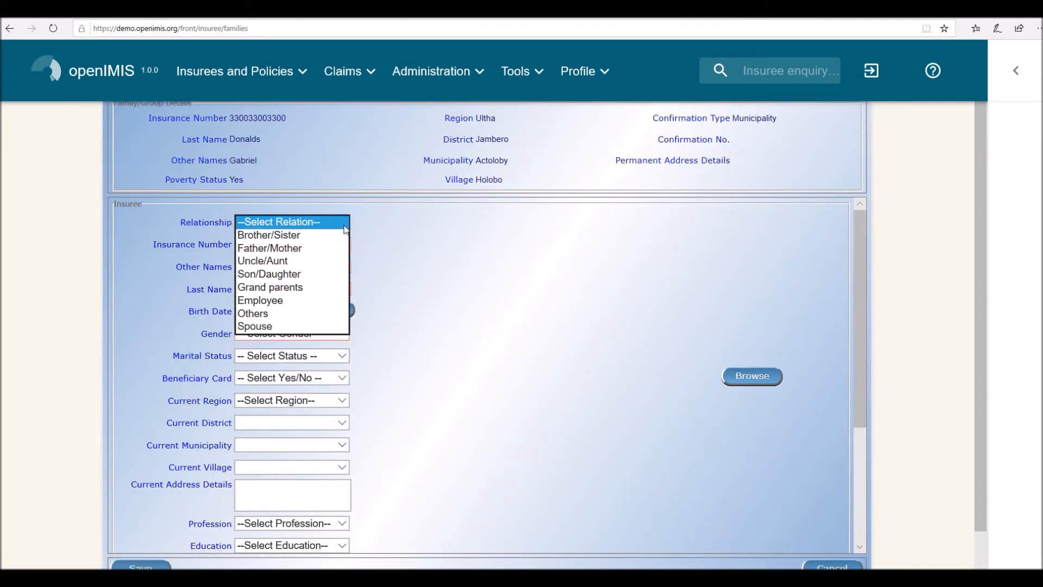
pyautogui.click(288, 275)
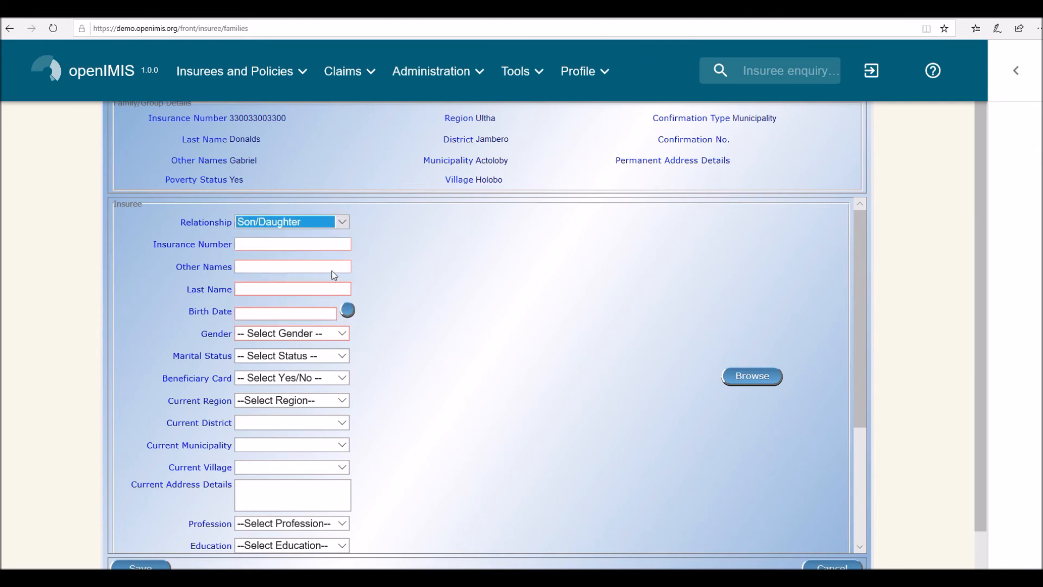
pyautogui.click(313, 246)
pyautogui.write('330033003302')
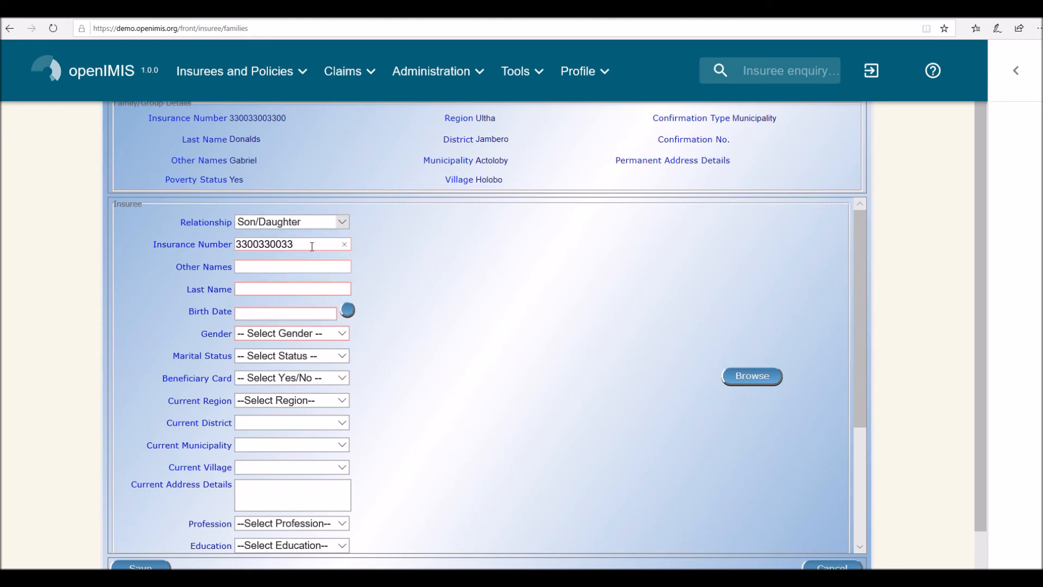
# - Enter the child's other names, last name and birth date in the new insuree record
pyautogui.click(297, 266)
pyautogui.click(293, 288)
pyautogui.click(273, 310)
pyautogui.write('19.01.2012')
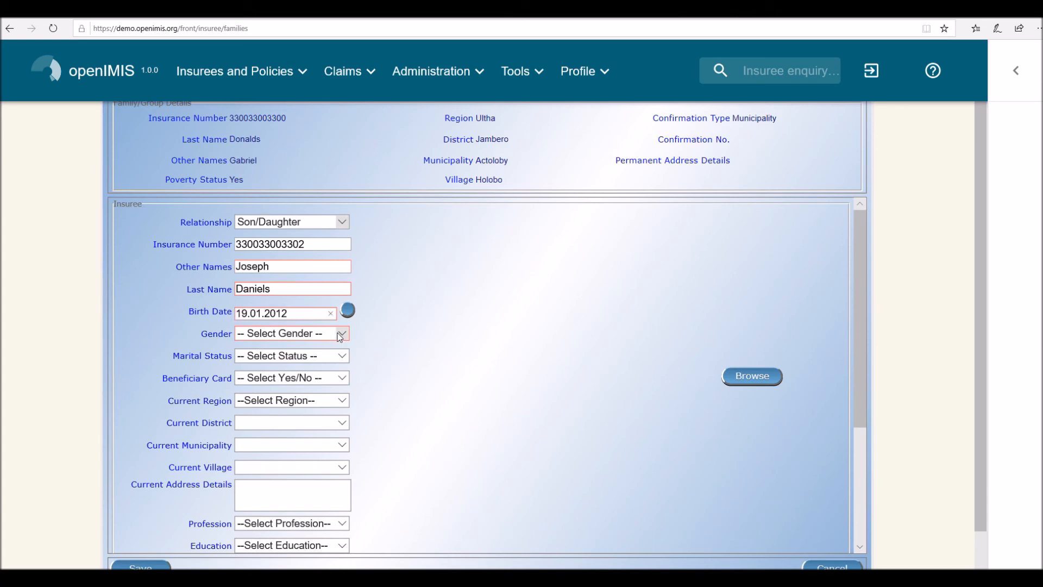
# - Set the child's gender to Male, marital status to Single and beneficiary card to Yes
pyautogui.click(340, 335)
pyautogui.click(313, 348)
pyautogui.click(342, 356)
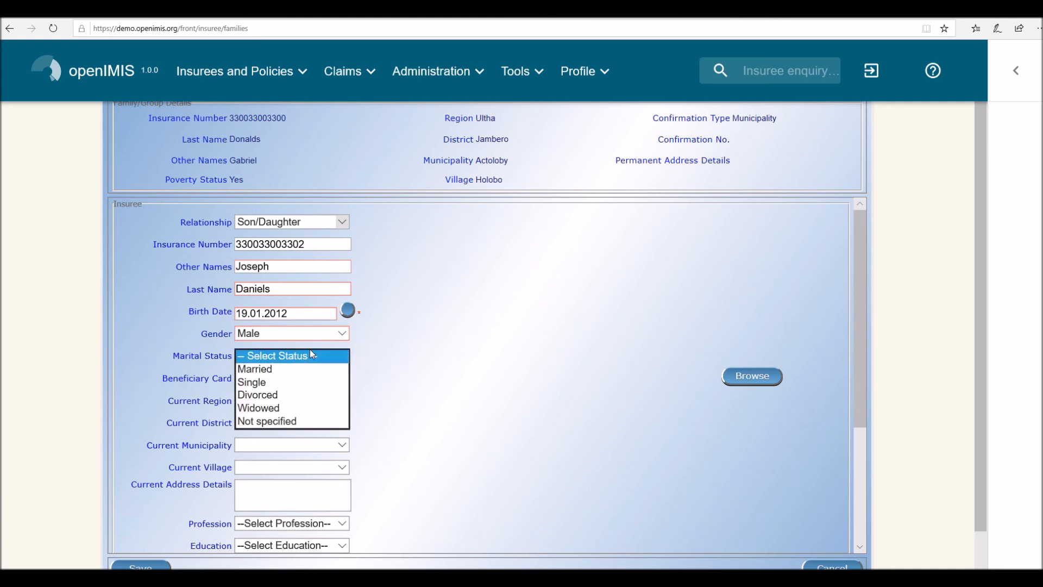
pyautogui.click(283, 383)
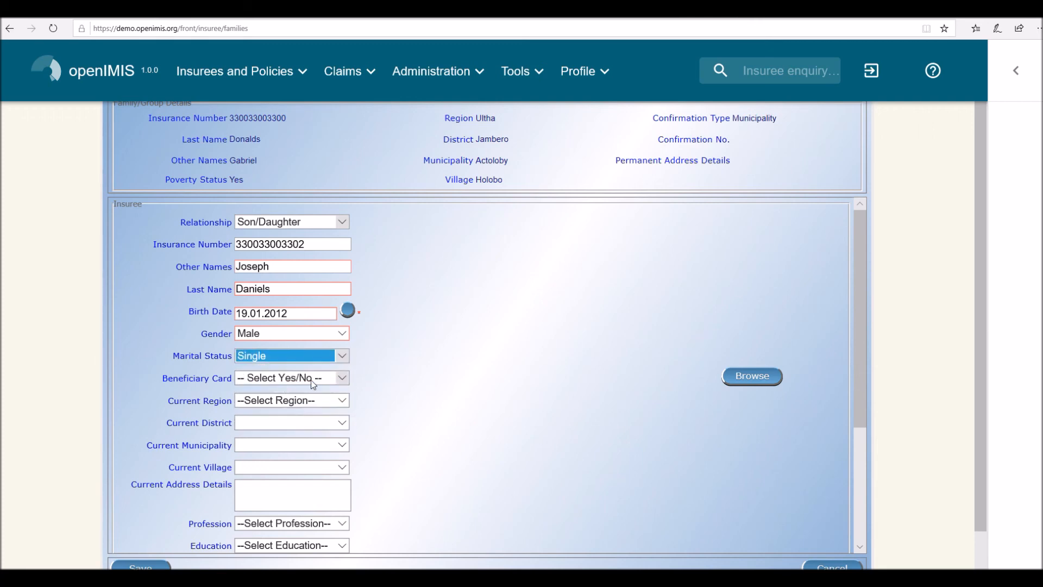
pyautogui.click(345, 380)
pyautogui.click(336, 386)
# - Set the child's current location to region Ultha, district Jambero, municipality Actoloby and village Holobo
pyautogui.click(343, 402)
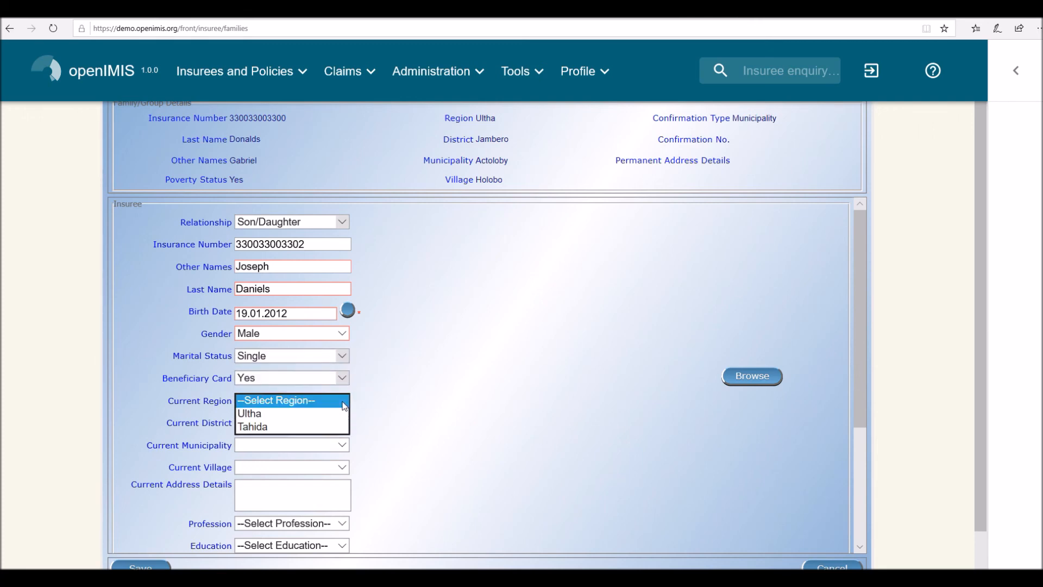
pyautogui.click(326, 415)
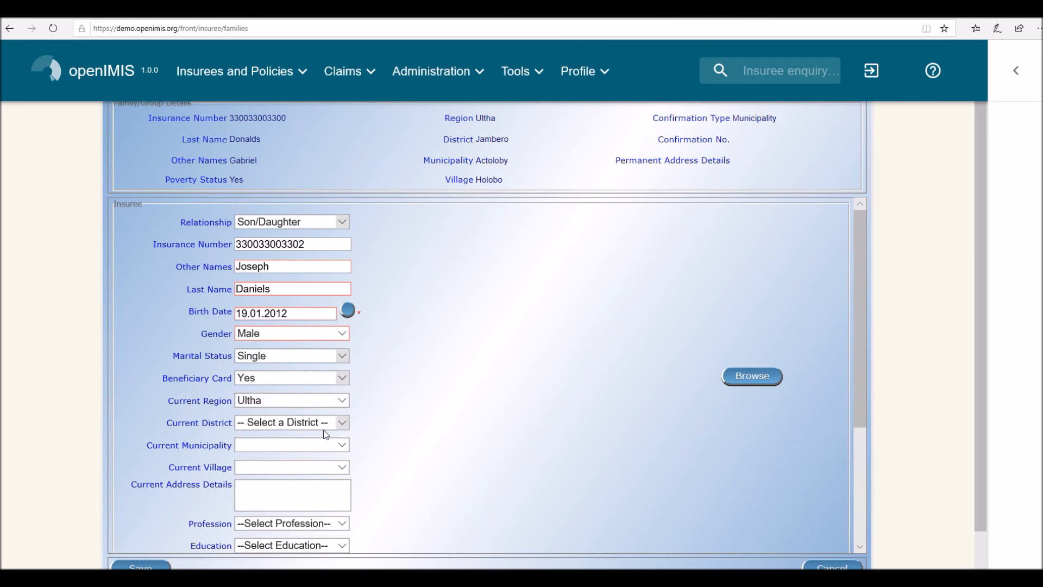
pyautogui.click(345, 427)
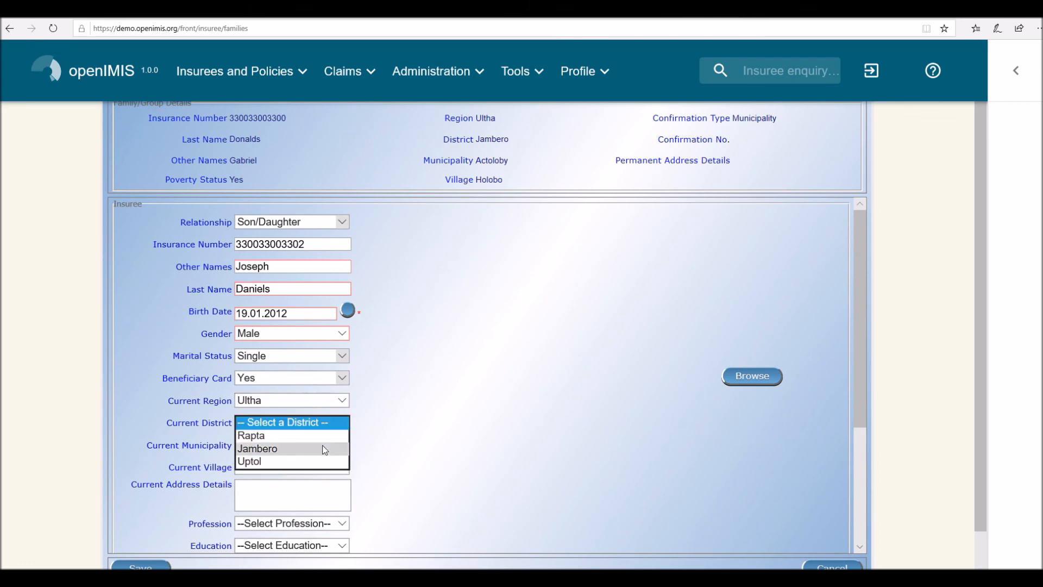
pyautogui.click(328, 446)
pyautogui.click(345, 447)
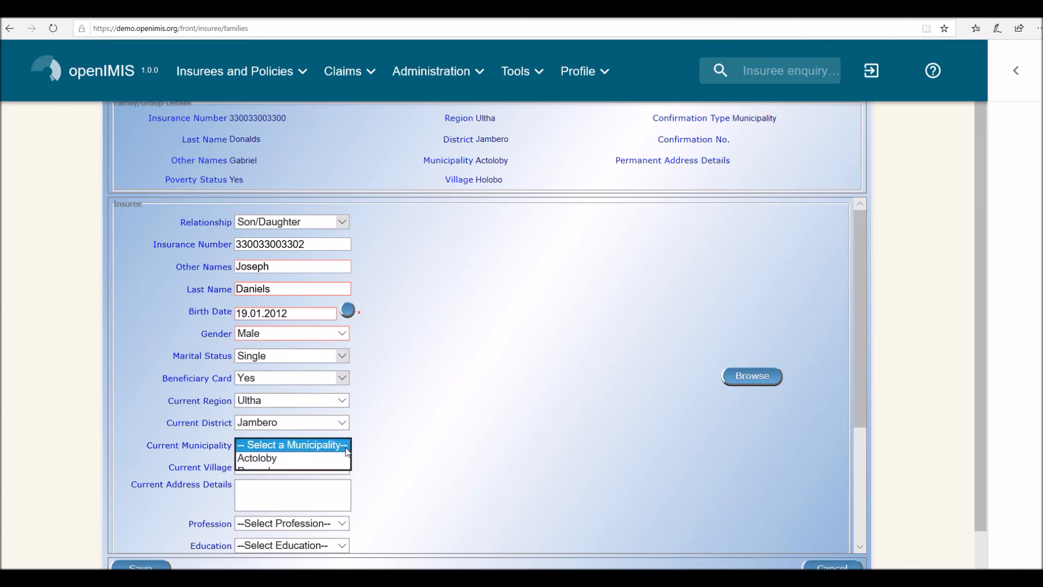
pyautogui.click(327, 460)
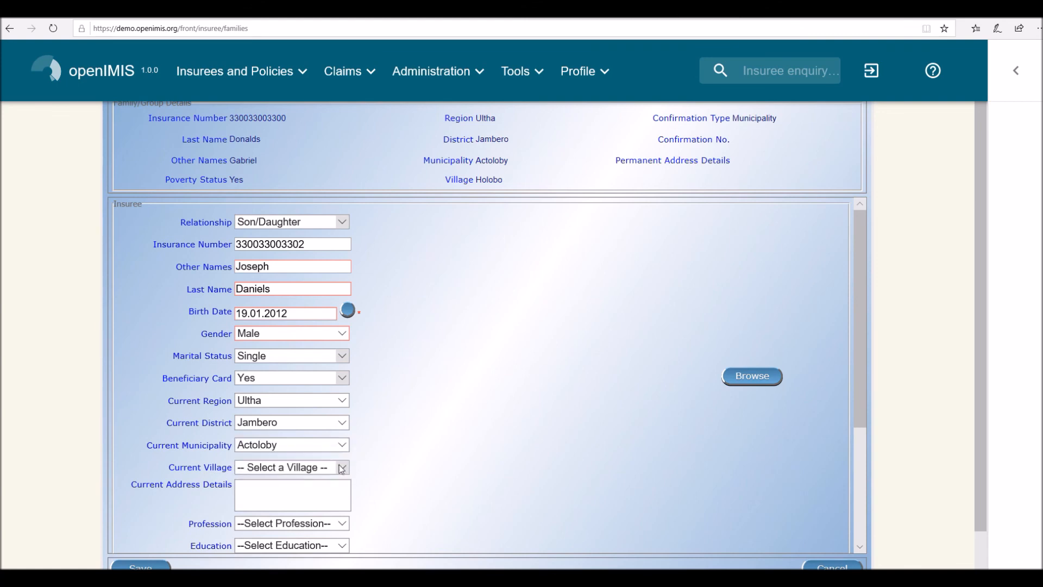
pyautogui.click(341, 469)
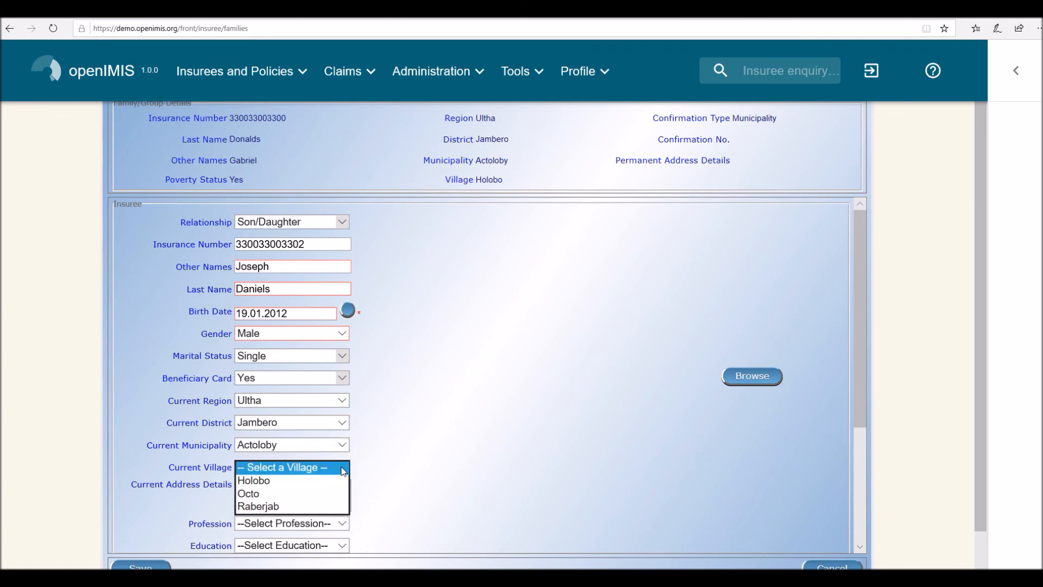
pyautogui.click(283, 480)
# - Save the child's insuree record and review the updated family overview
pyautogui.scroll(-5, 398, 463)
pyautogui.click(136, 507)
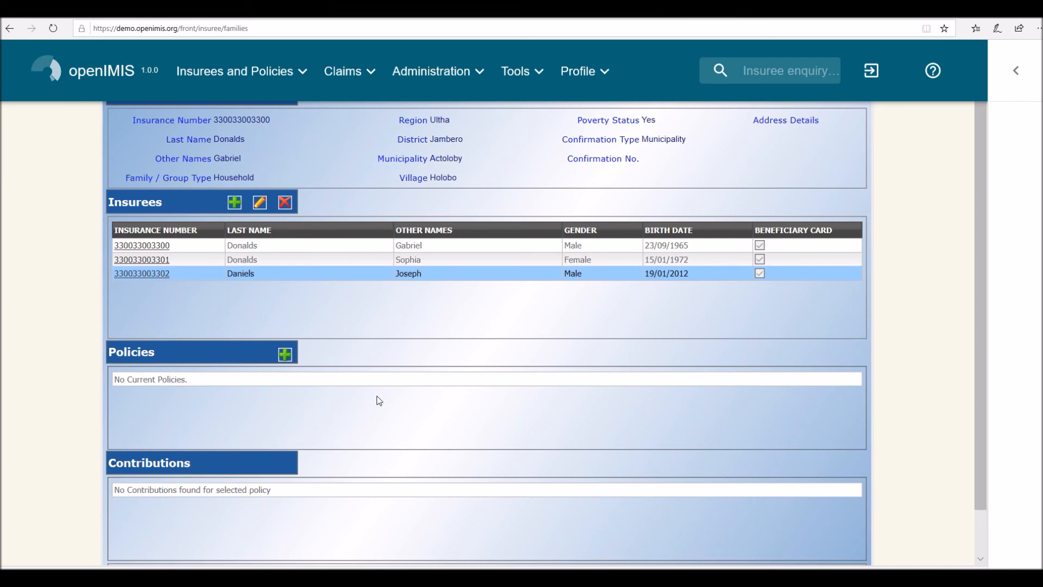
pyautogui.scroll(-1, 379, 400)
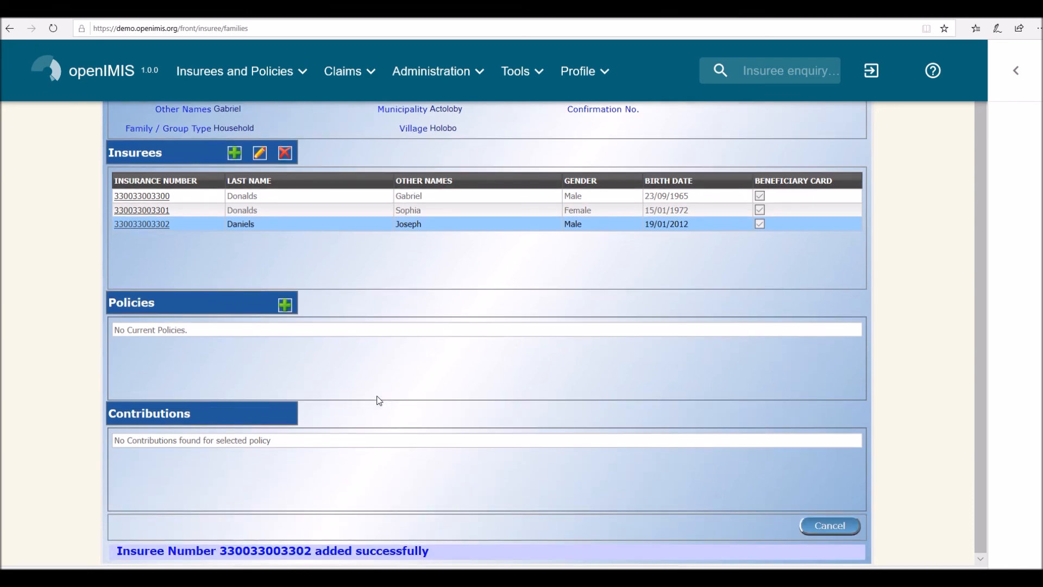
pyautogui.scroll(1, 378, 400)
pyautogui.scroll(-1, 379, 400)
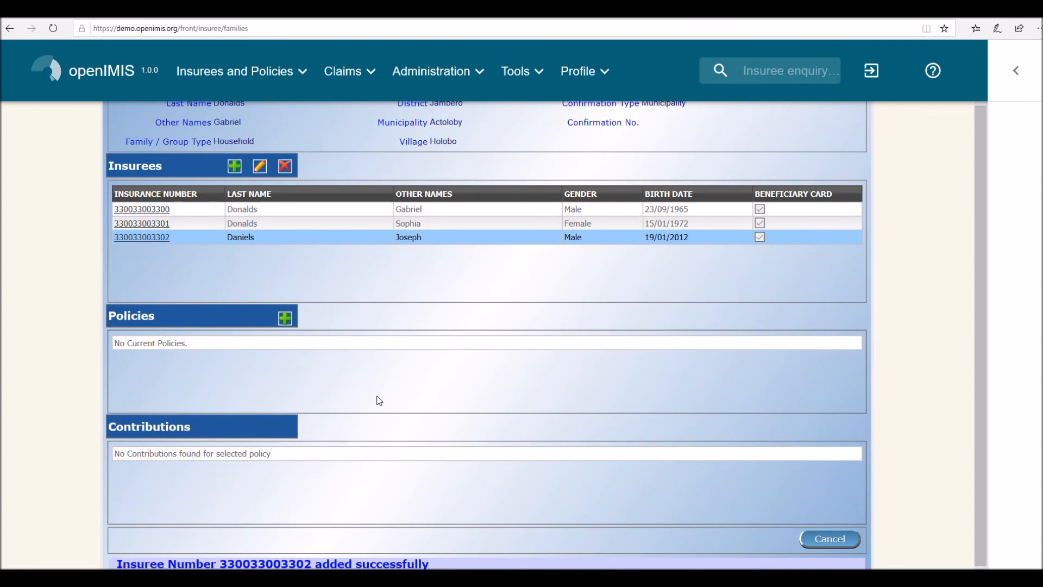
pyautogui.scroll(-1, 378, 400)
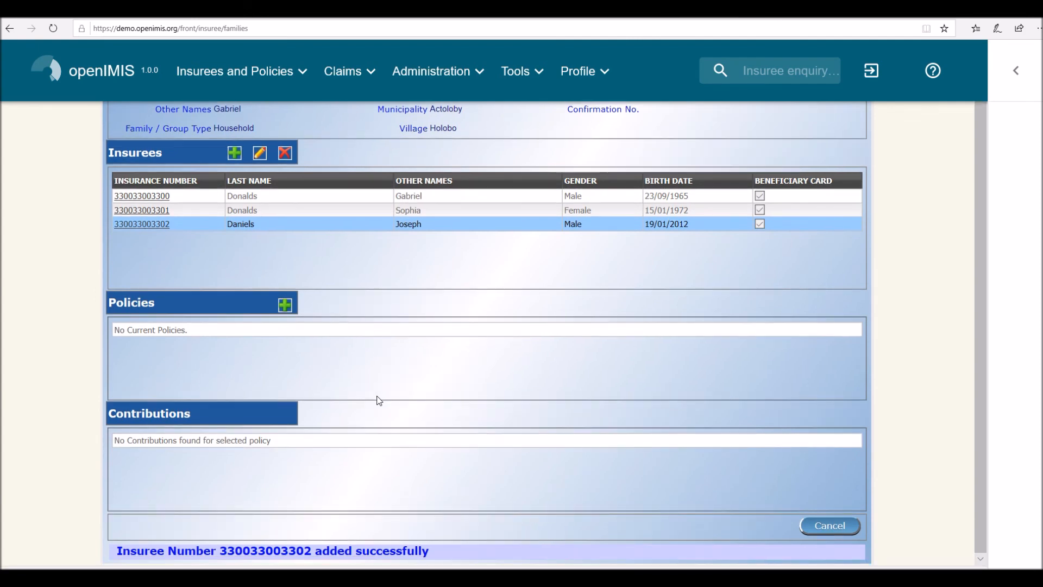